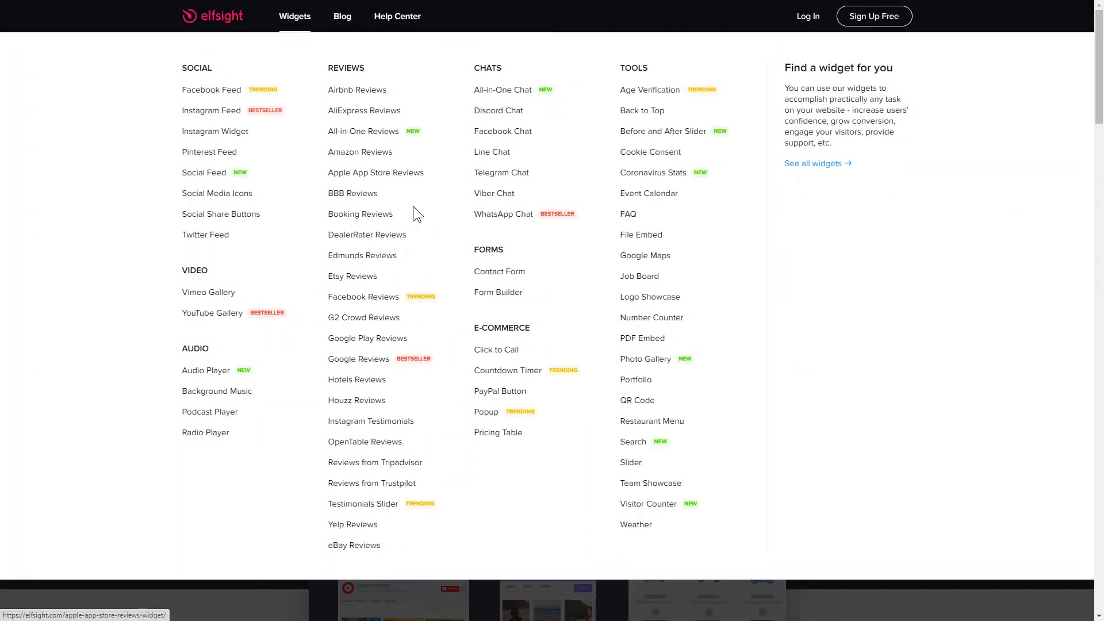
# - Compare the Subscription and Checkout templates, then start a PayPal Button widget from Donation
pyautogui.click(499, 398)
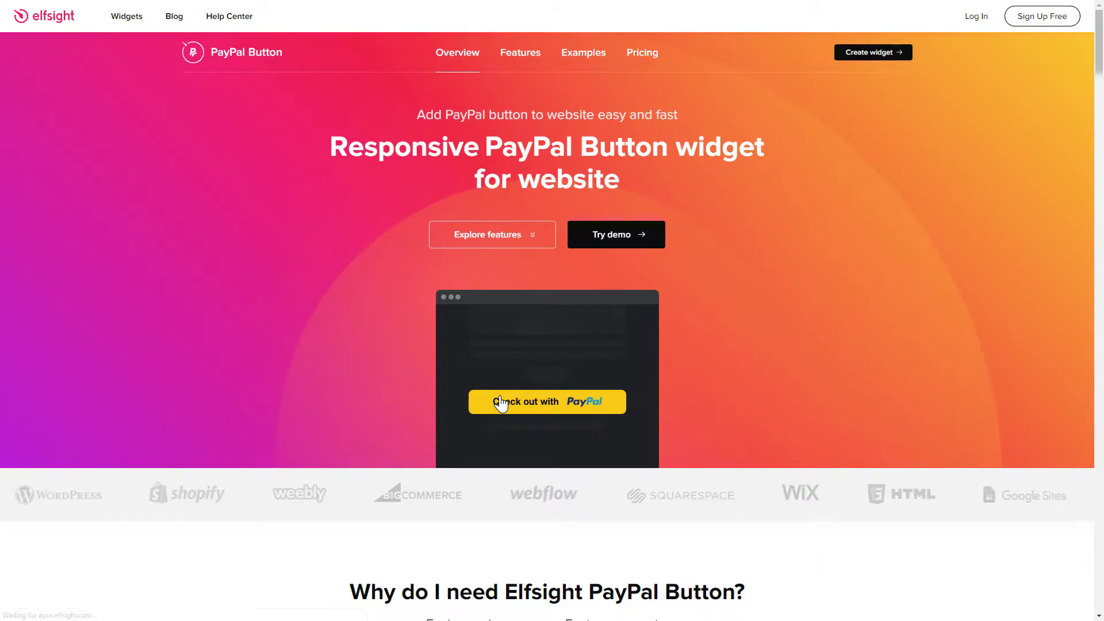
pyautogui.click(869, 61)
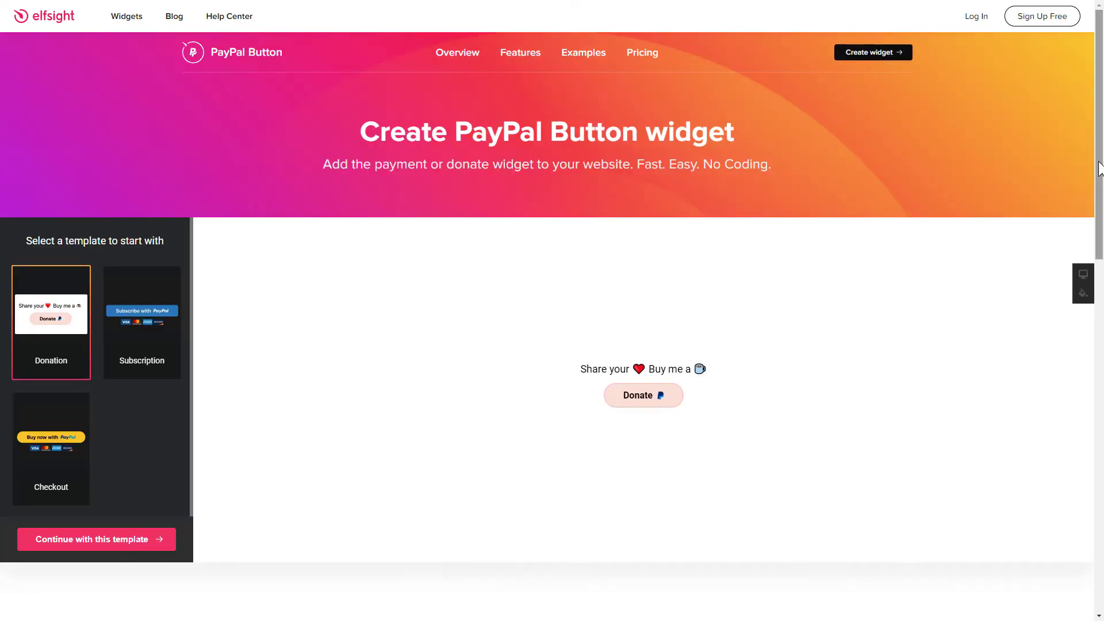
pyautogui.moveTo(1100, 170)
pyautogui.mouseDown()
pyautogui.moveTo(1100, 215)
pyautogui.moveTo(1017, 222)
pyautogui.mouseUp()
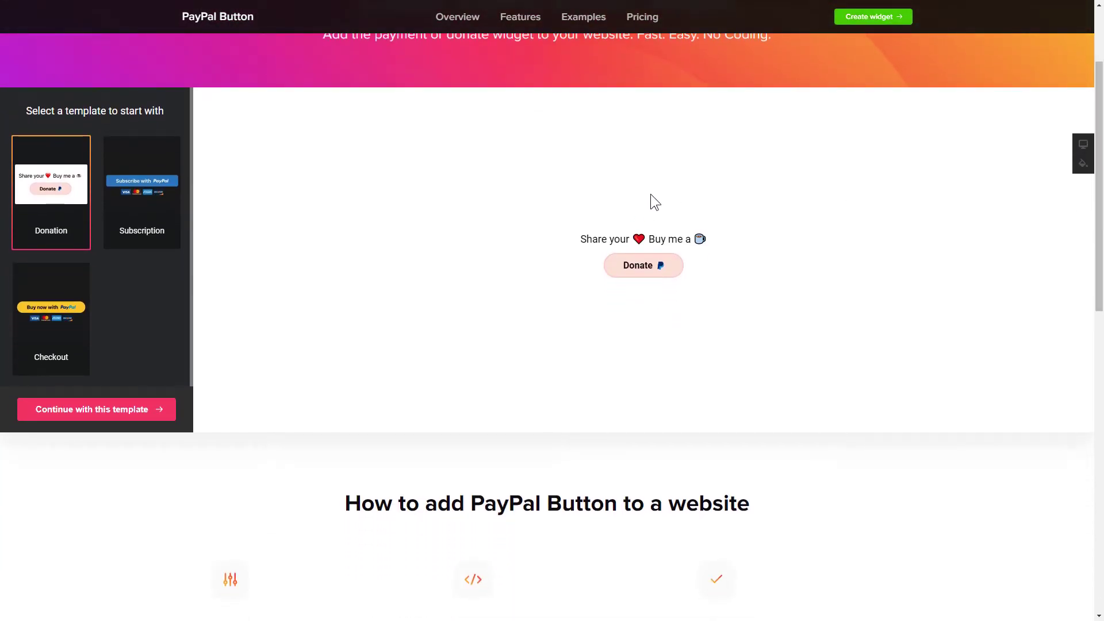
pyautogui.click(142, 218)
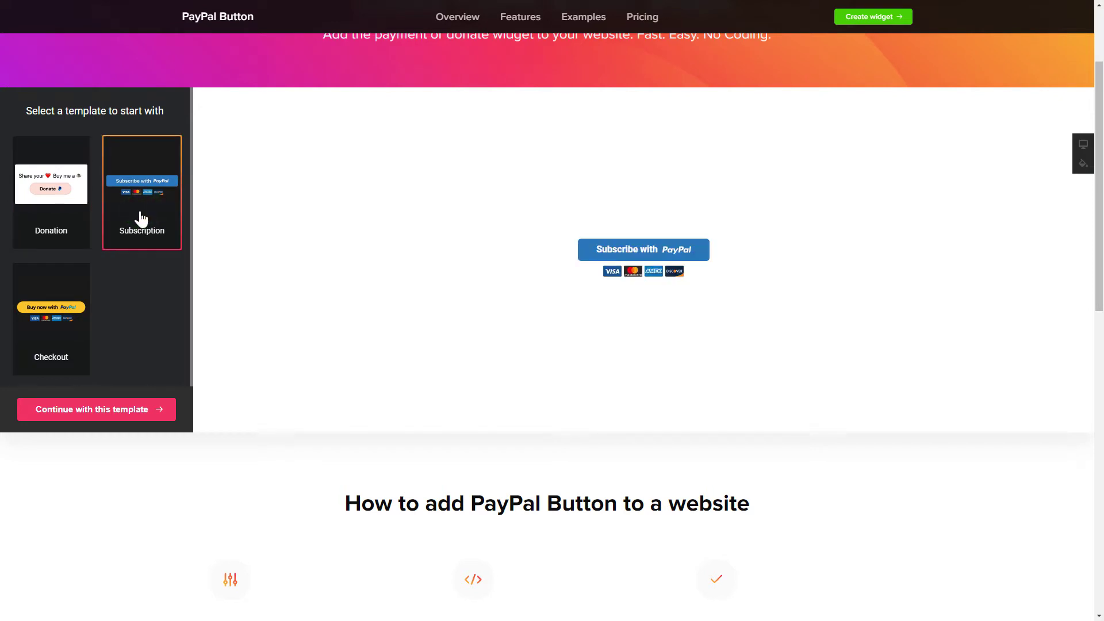
pyautogui.click(51, 332)
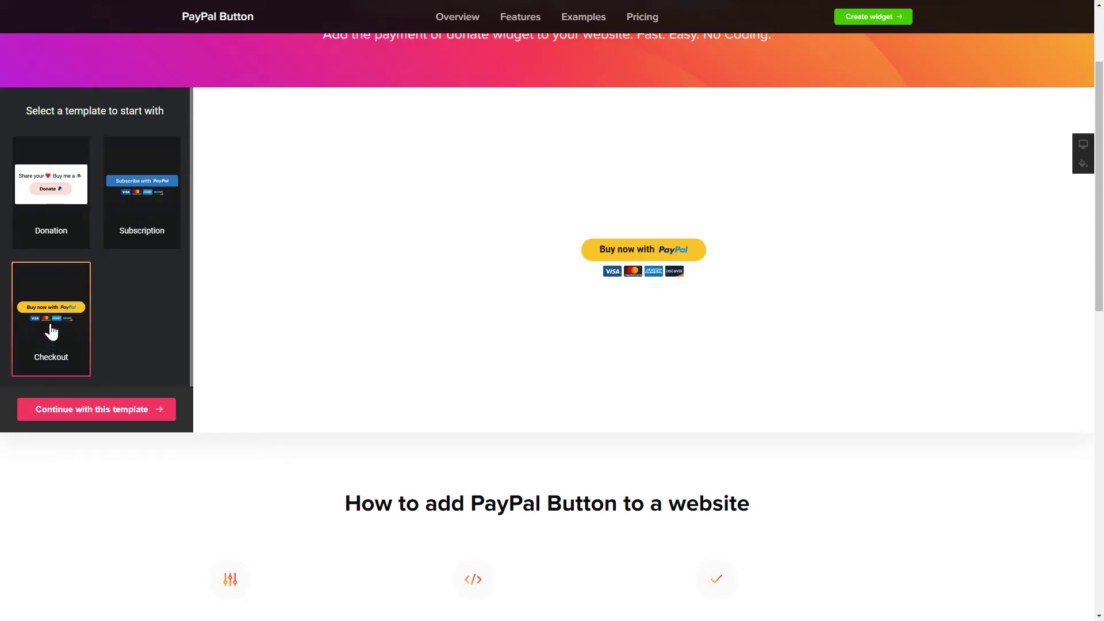
pyautogui.click(51, 232)
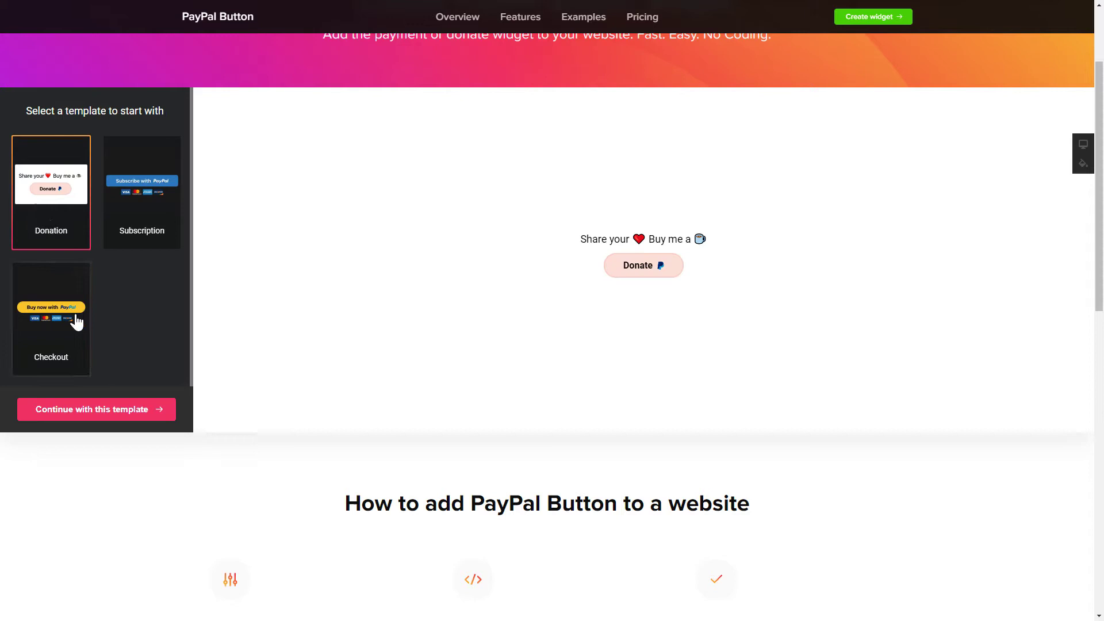
pyautogui.click(94, 415)
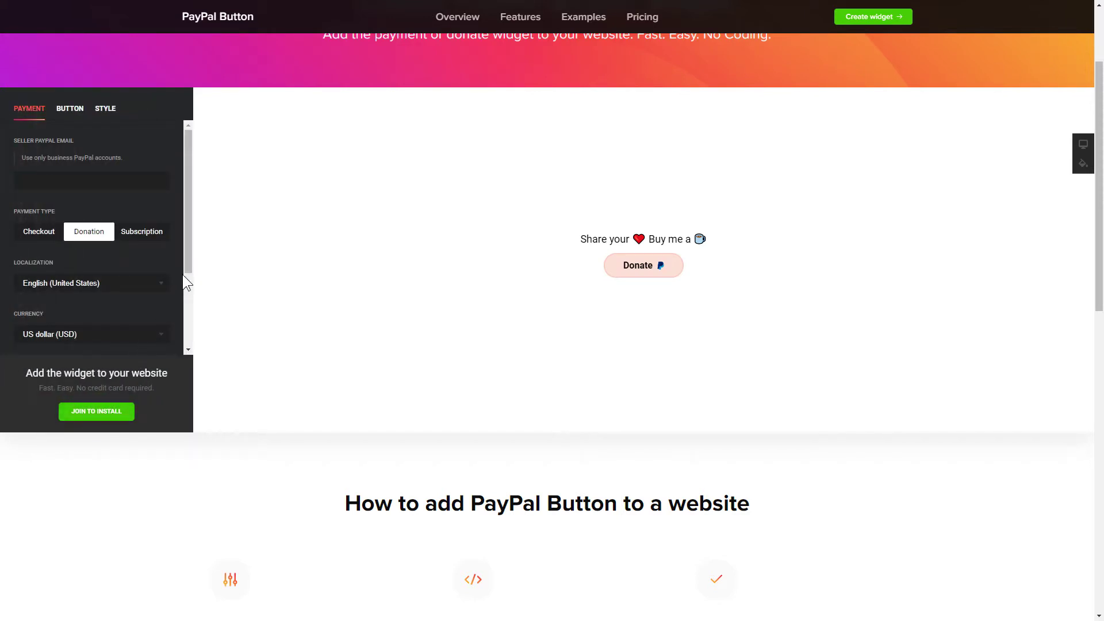
pyautogui.moveTo(187, 270); pyautogui.dragTo(184, 325)
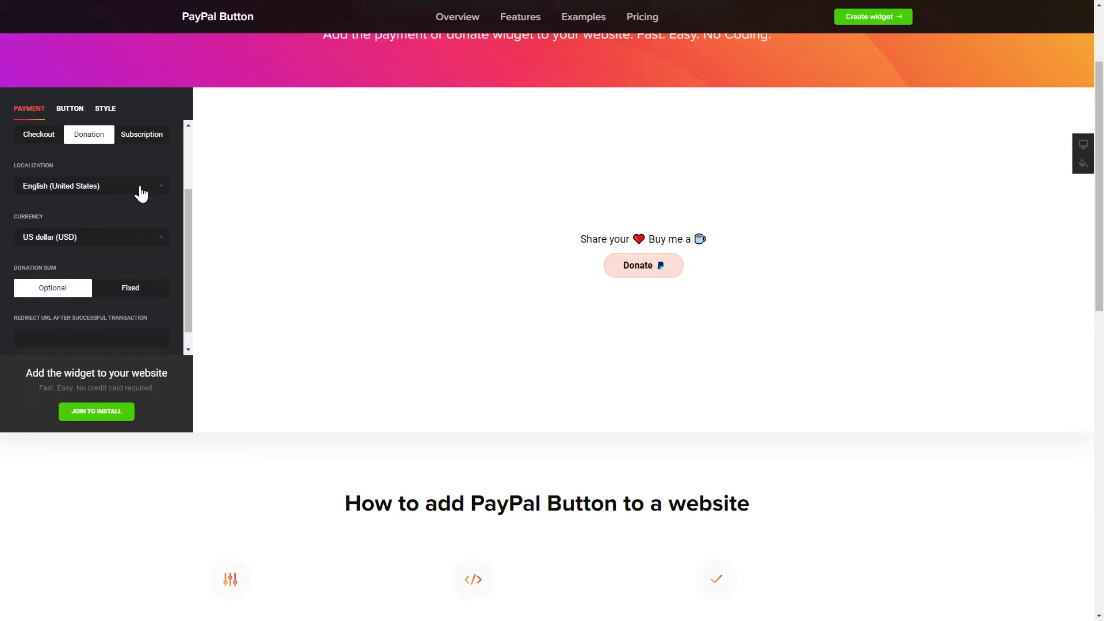
pyautogui.click(130, 292)
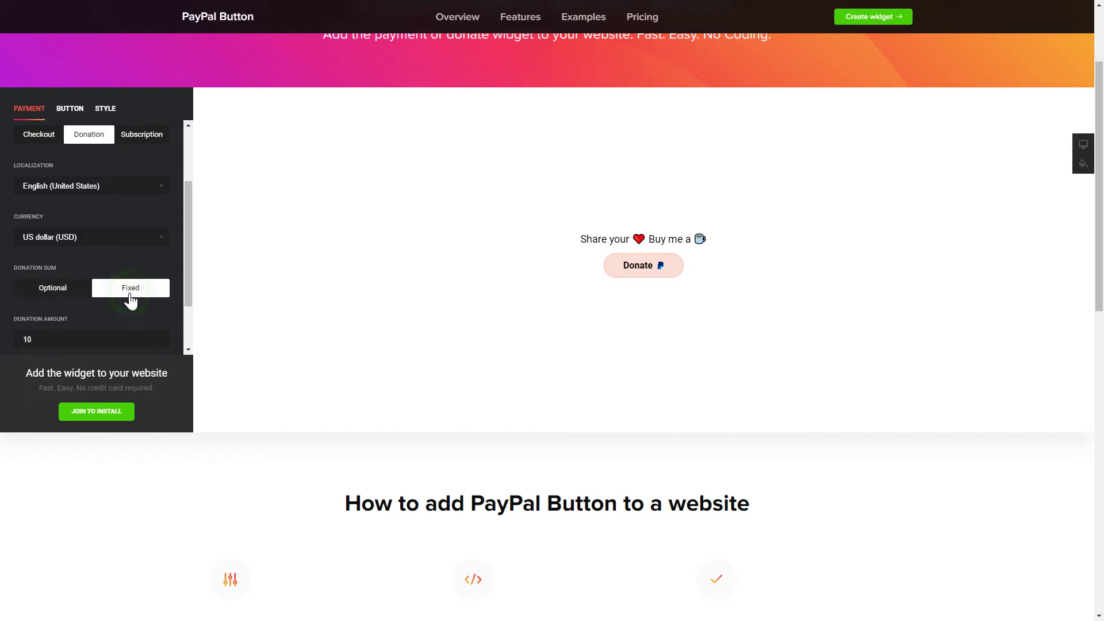
pyautogui.click(53, 298)
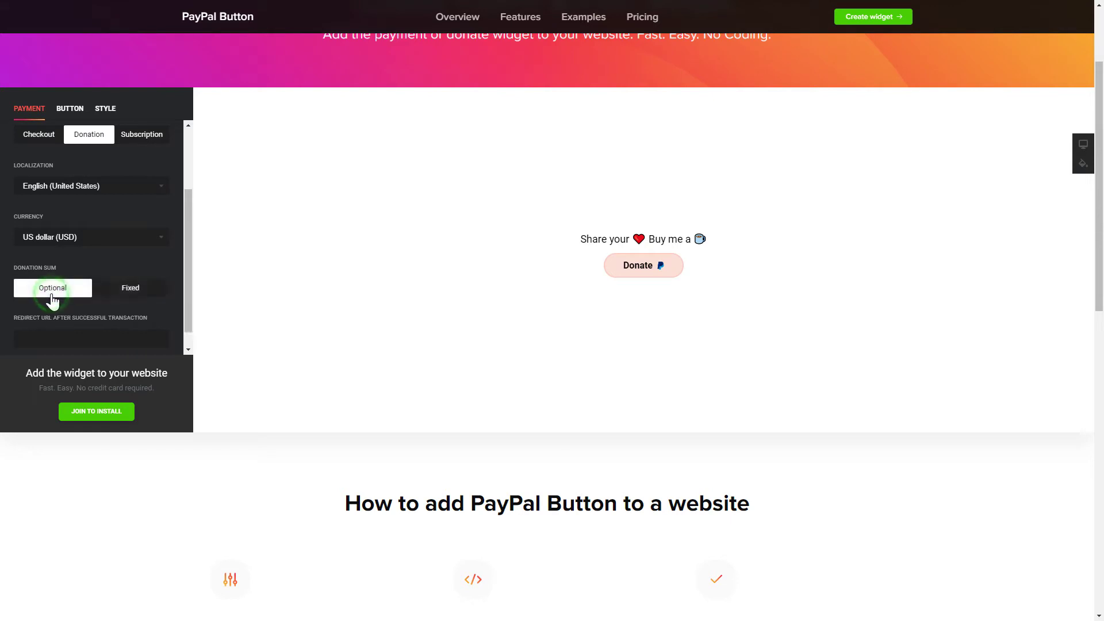
pyautogui.click(70, 119)
pyautogui.moveTo(186, 149); pyautogui.dragTo(178, 210)
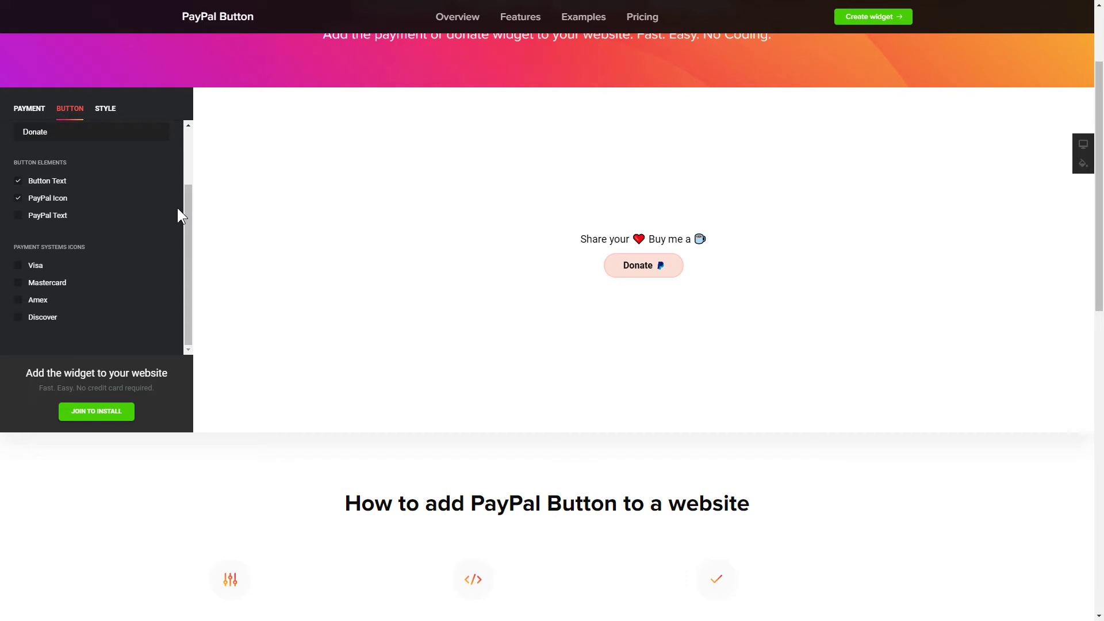
pyautogui.click(104, 121)
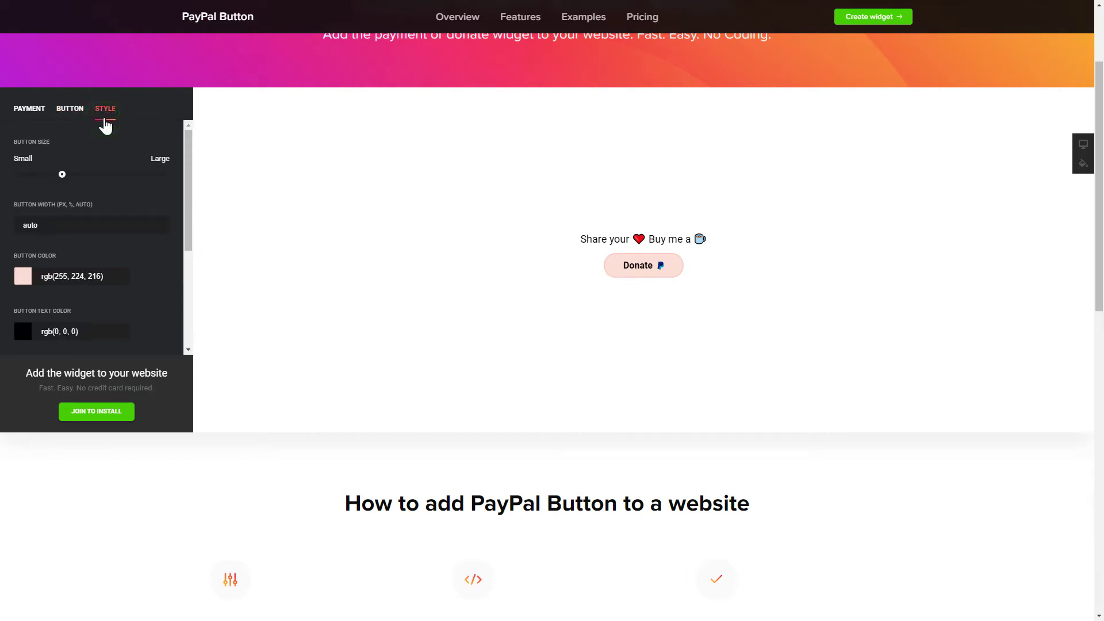
pyautogui.moveTo(186, 146); pyautogui.dragTo(188, 234)
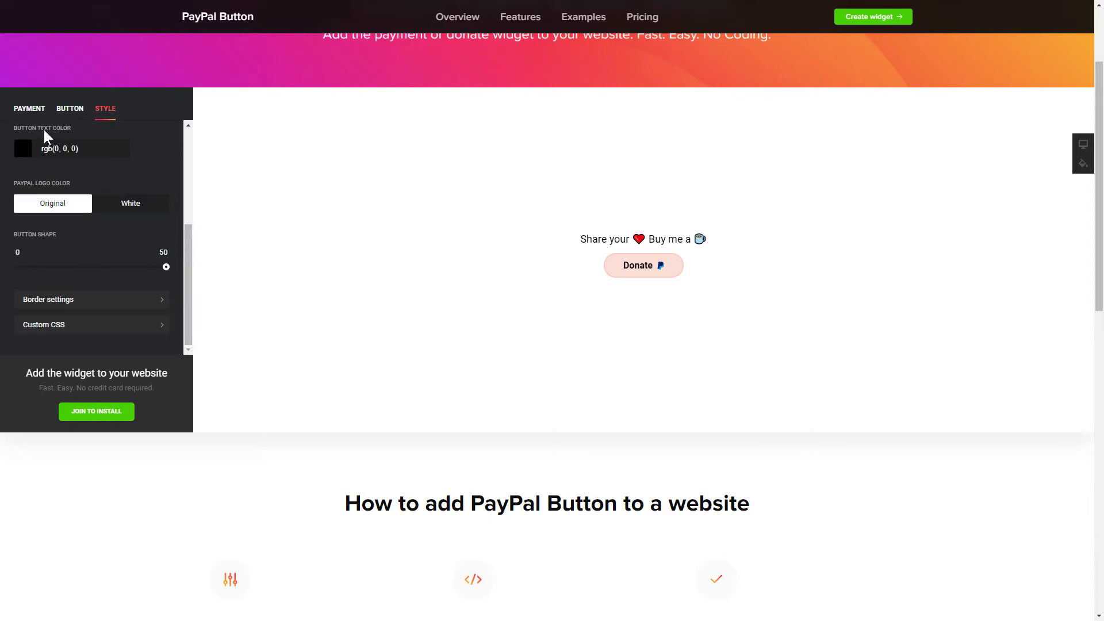
pyautogui.click(31, 112)
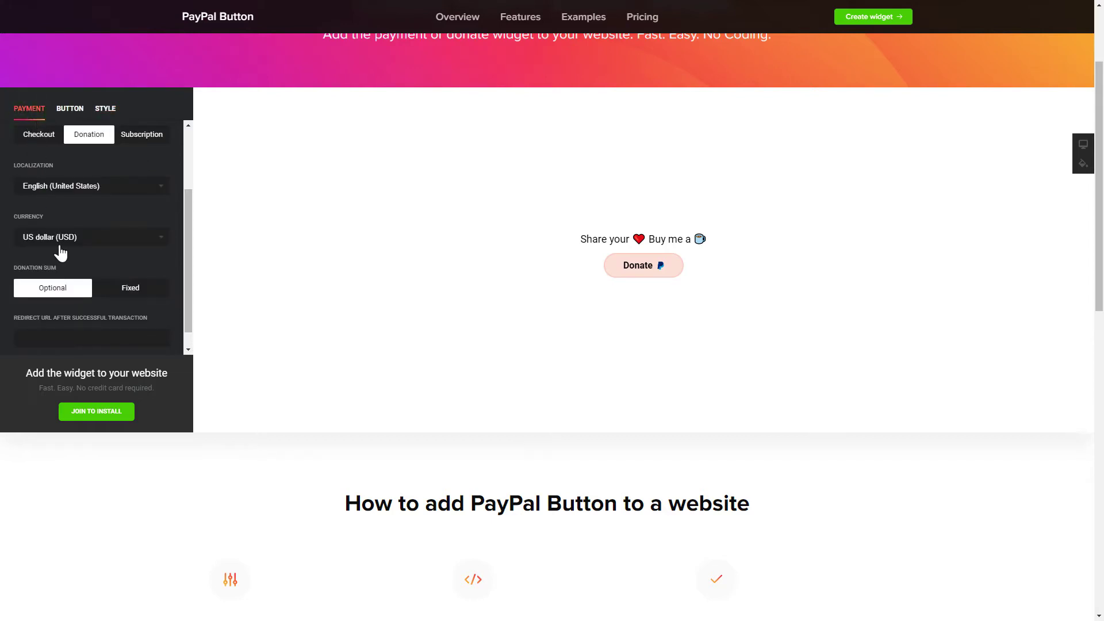
# - Create an Elfsight account with email and password via Join to Install
pyautogui.click(96, 414)
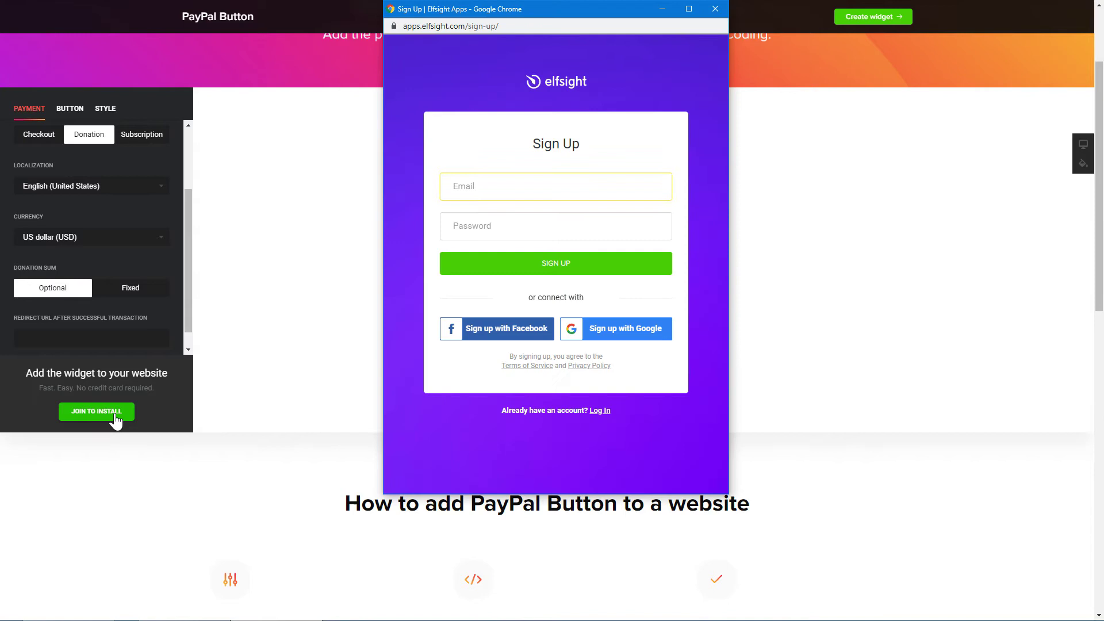
pyautogui.click(628, 186)
pyautogui.write('example@elfs')
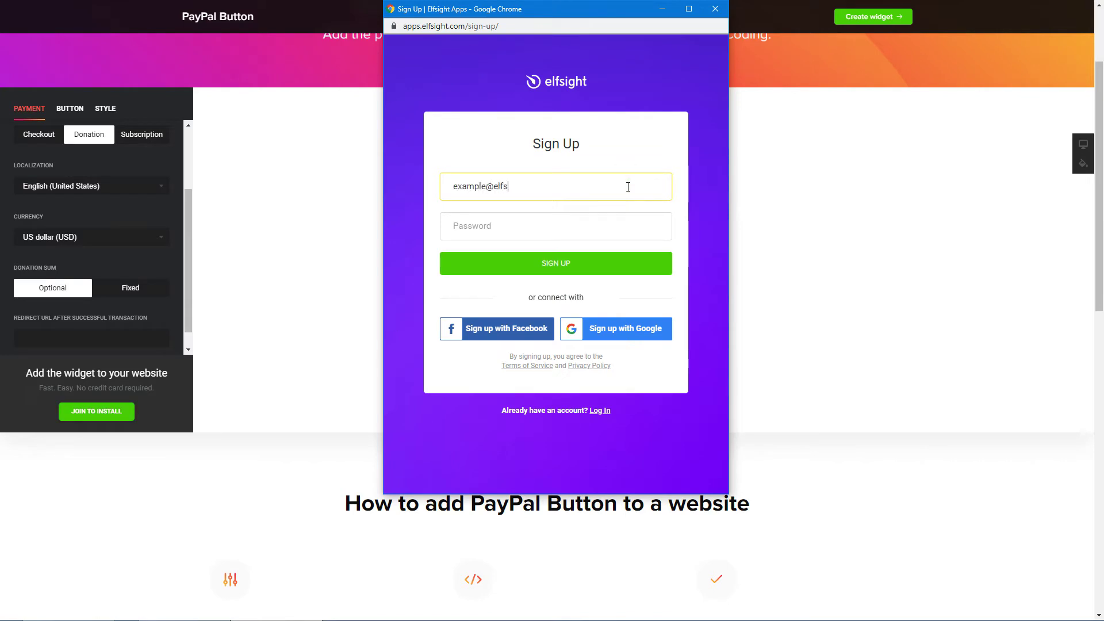
pyautogui.write('ight.com')
pyautogui.click(627, 226)
pyautogui.click(555, 269)
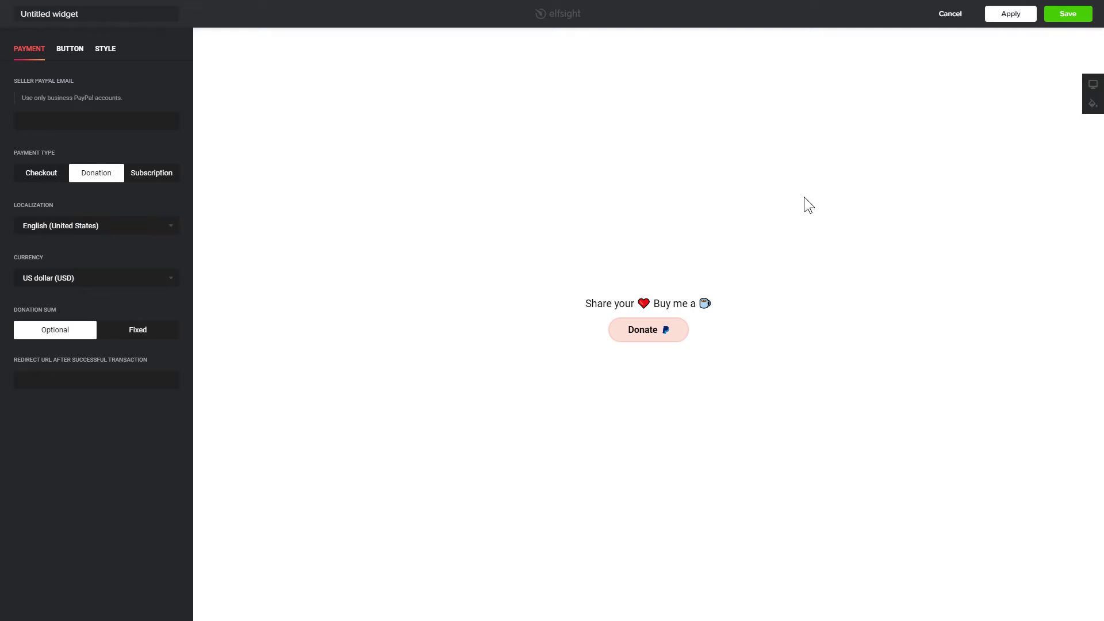
# - Save the Donation widget and copy its embed code from the Add the widget dialog
pyautogui.click(1068, 19)
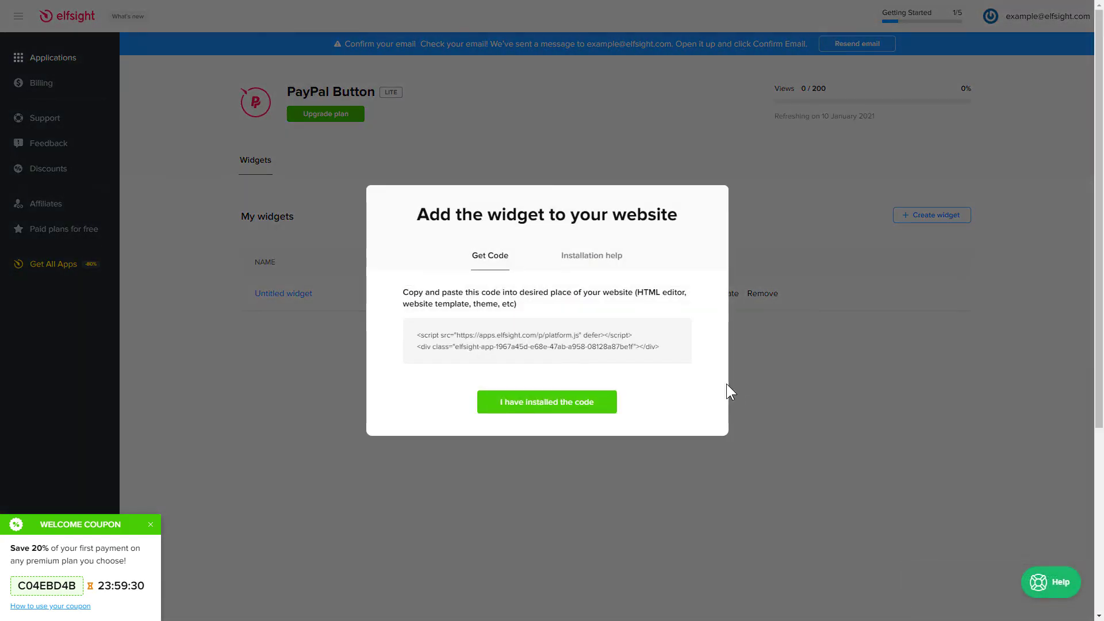
pyautogui.click(670, 349)
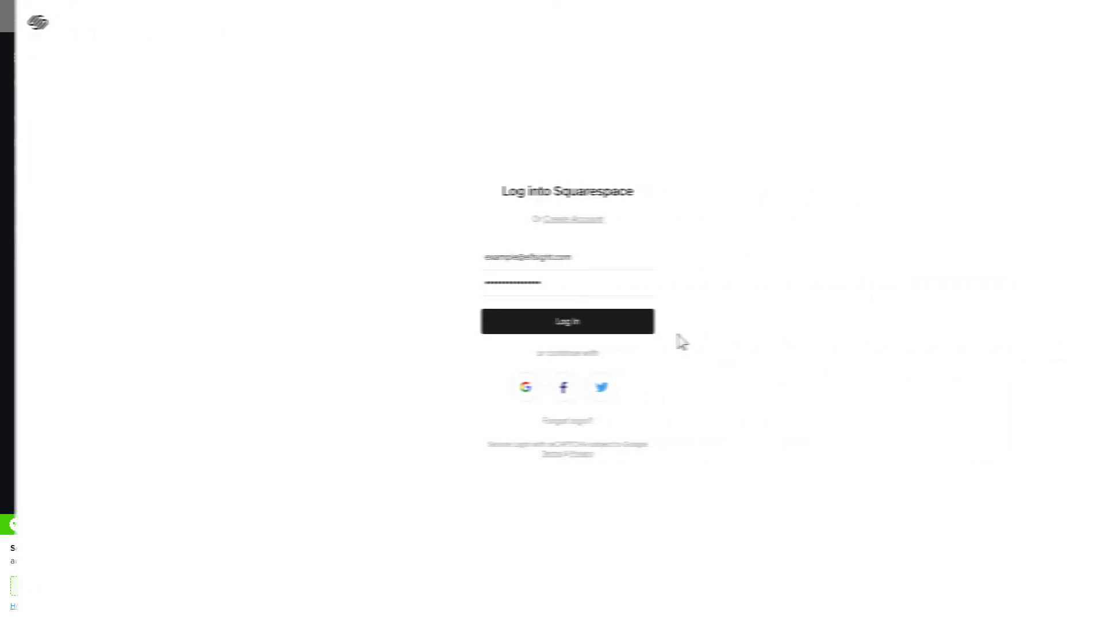
# - Log into Squarespace and open the Mojave Desert site in the editor
pyautogui.click(553, 336)
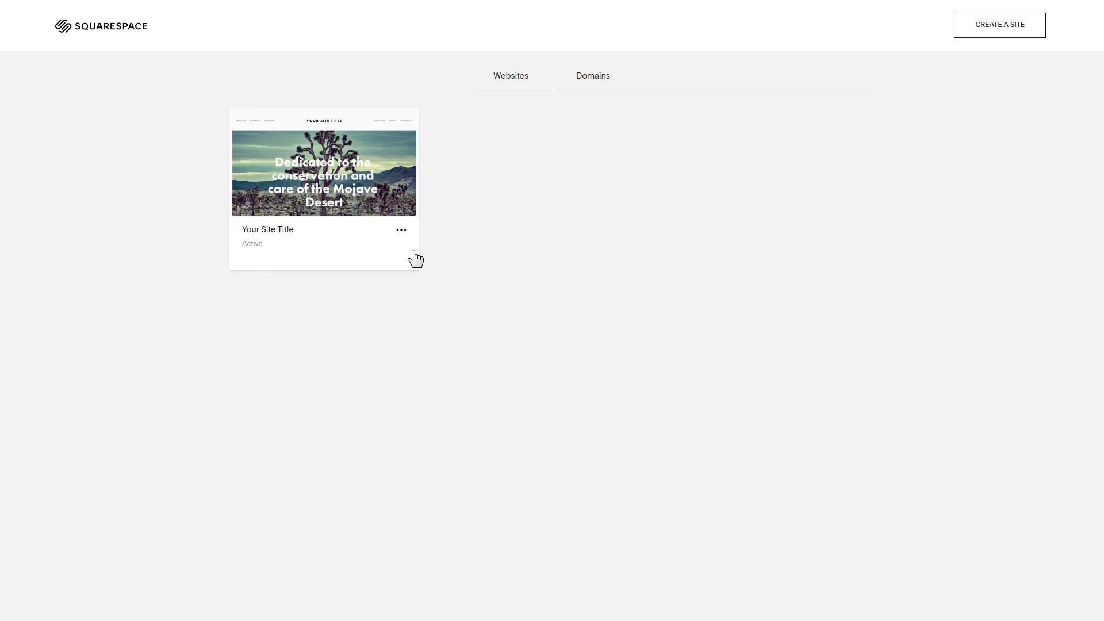
pyautogui.click(327, 189)
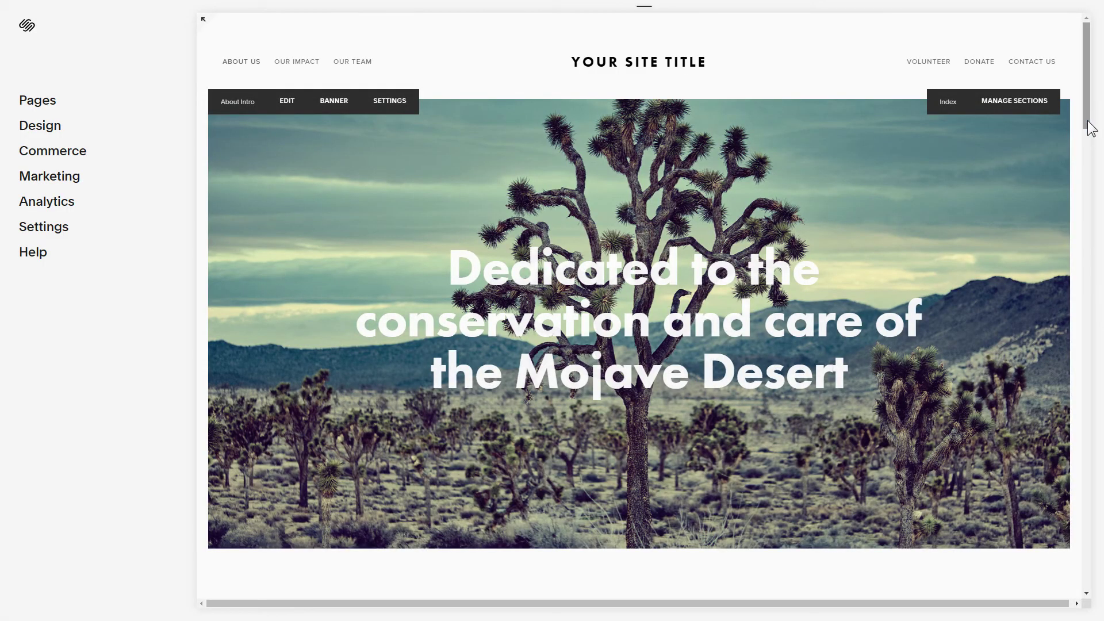
pyautogui.moveTo(1089, 123); pyautogui.dragTo(1092, 222)
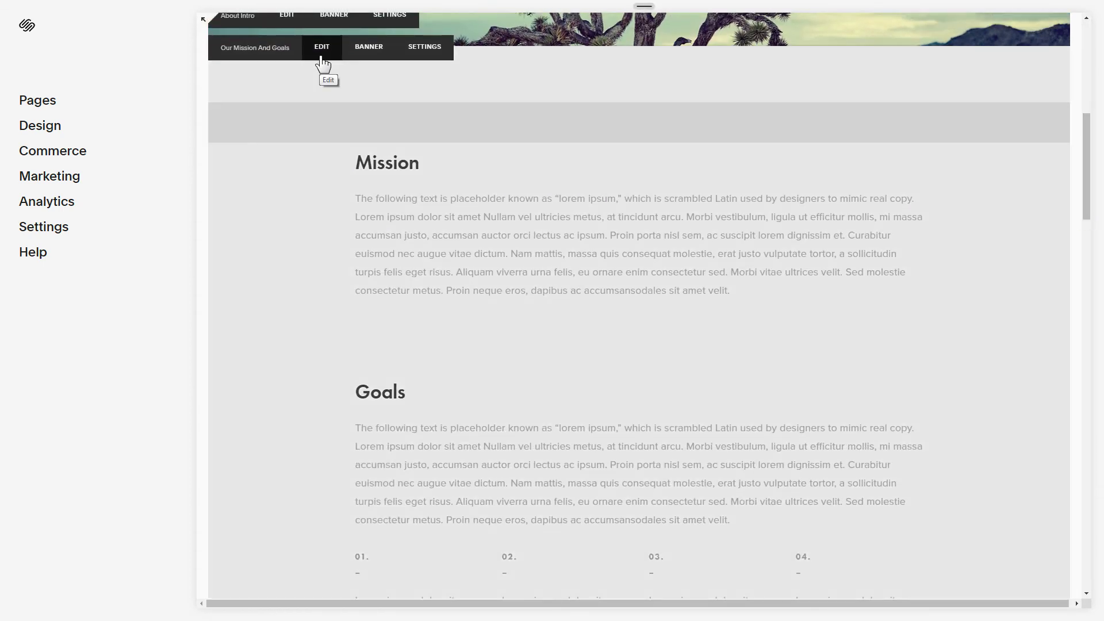
# - Insert a Code block below the Mission paragraph in the Mission and Goals section
pyautogui.click(320, 53)
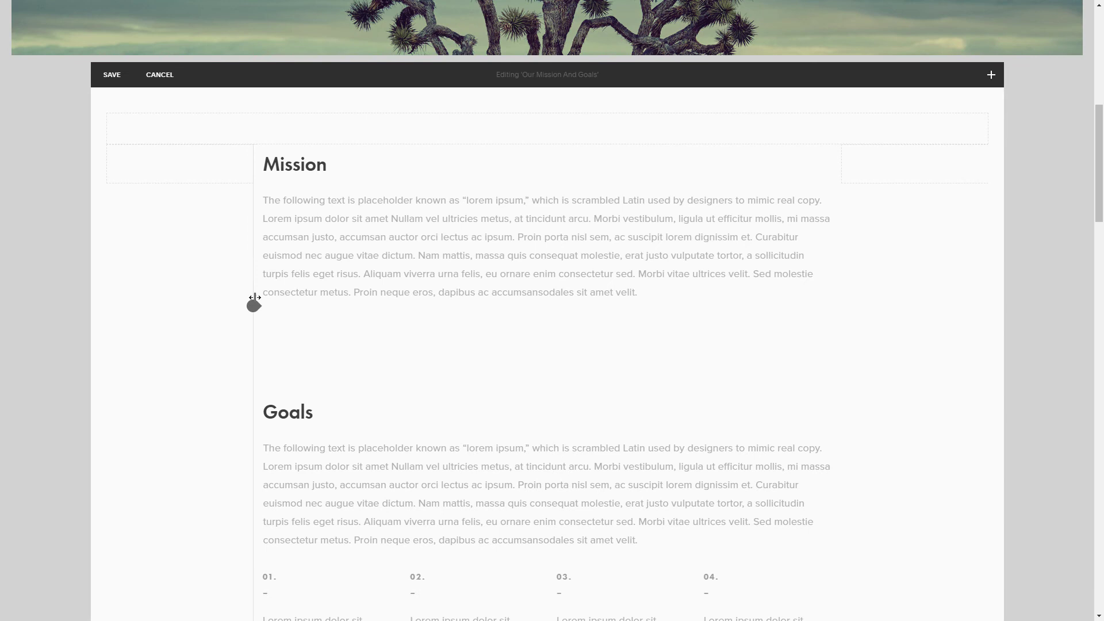
pyautogui.click(253, 306)
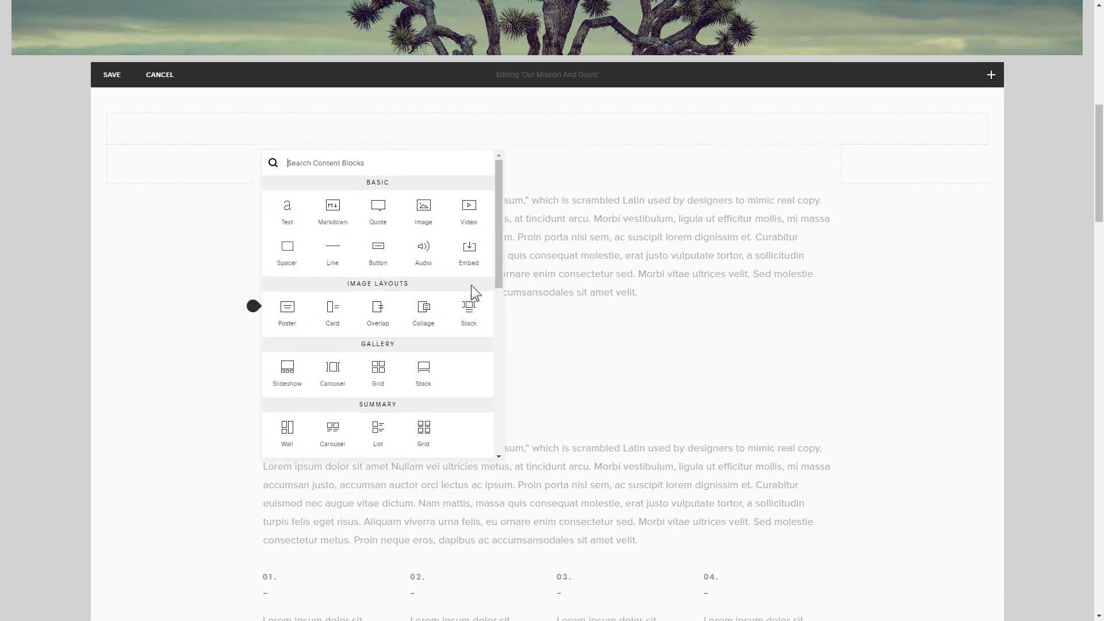
pyautogui.moveTo(498, 279); pyautogui.dragTo(491, 366)
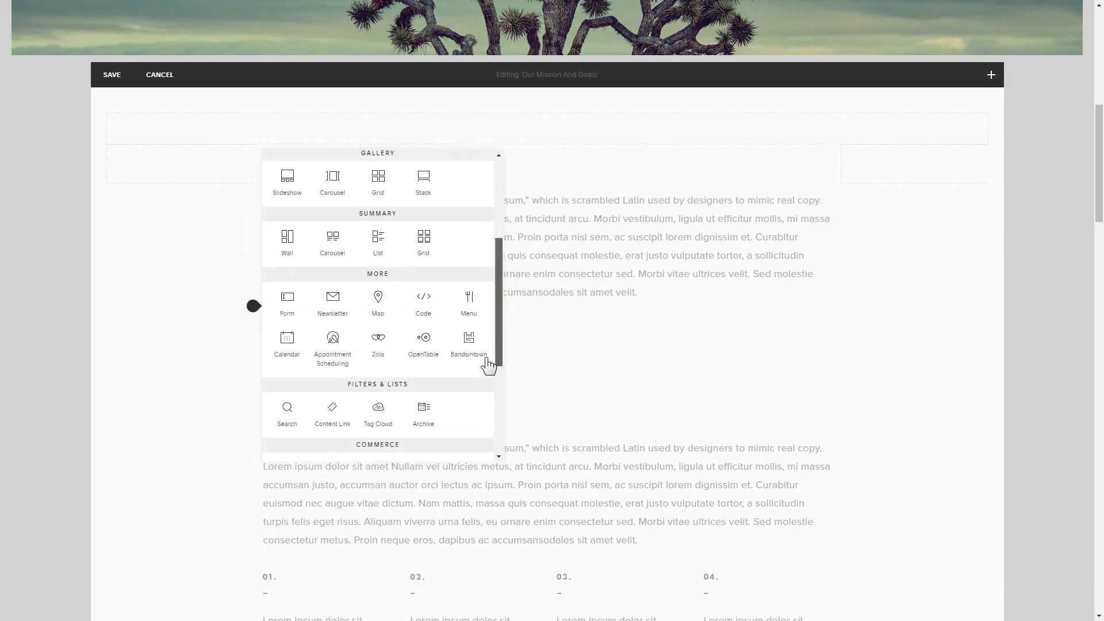
pyautogui.click(423, 322)
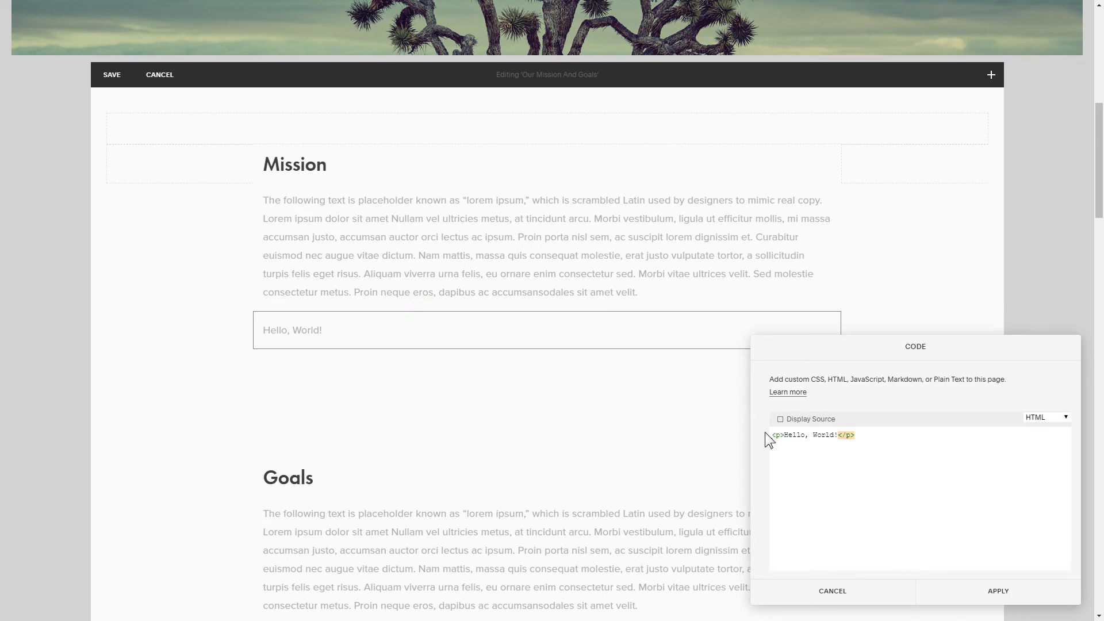
# - Paste the Elfsight embed code over the Code block's placeholder HTML and apply it
pyautogui.moveTo(772, 435); pyautogui.dragTo(856, 438)
pyautogui.rightClick(852, 437)
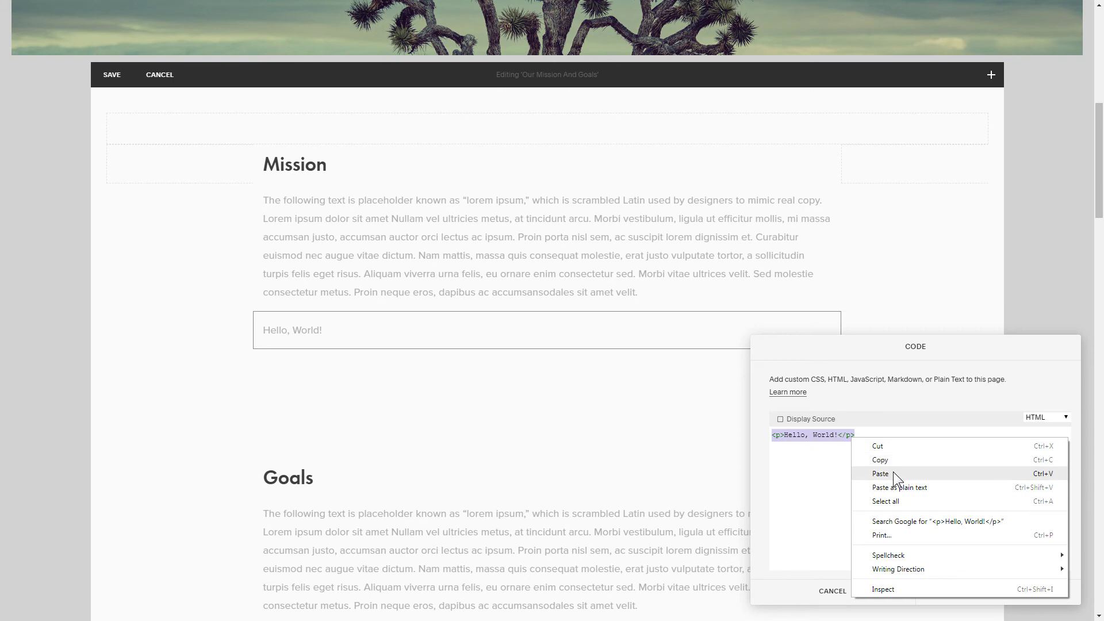
pyautogui.click(893, 472)
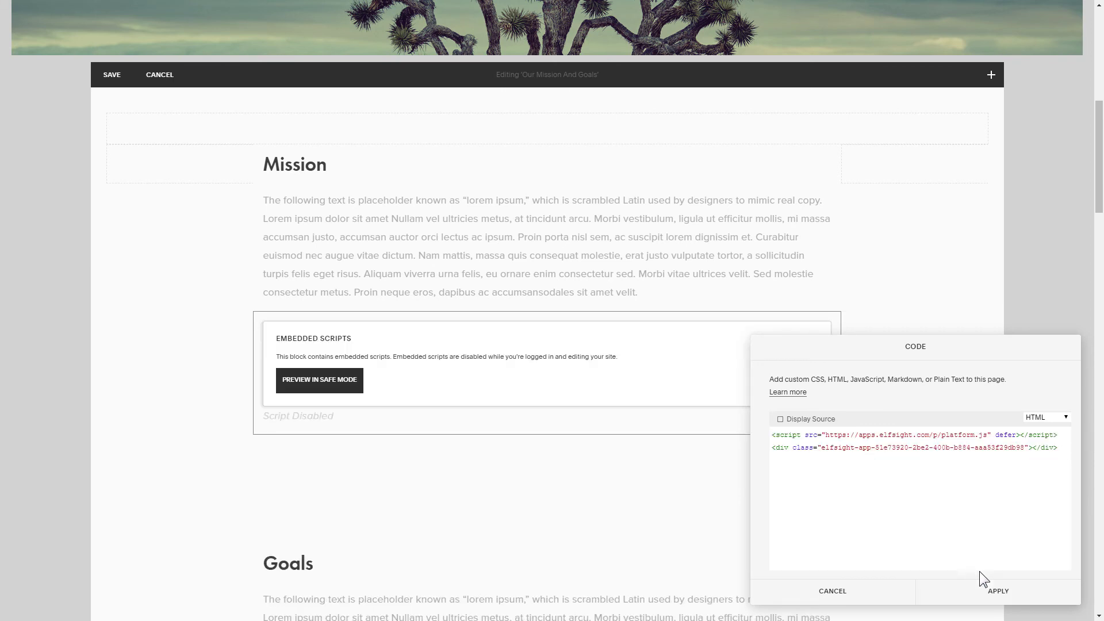
pyautogui.click(1000, 596)
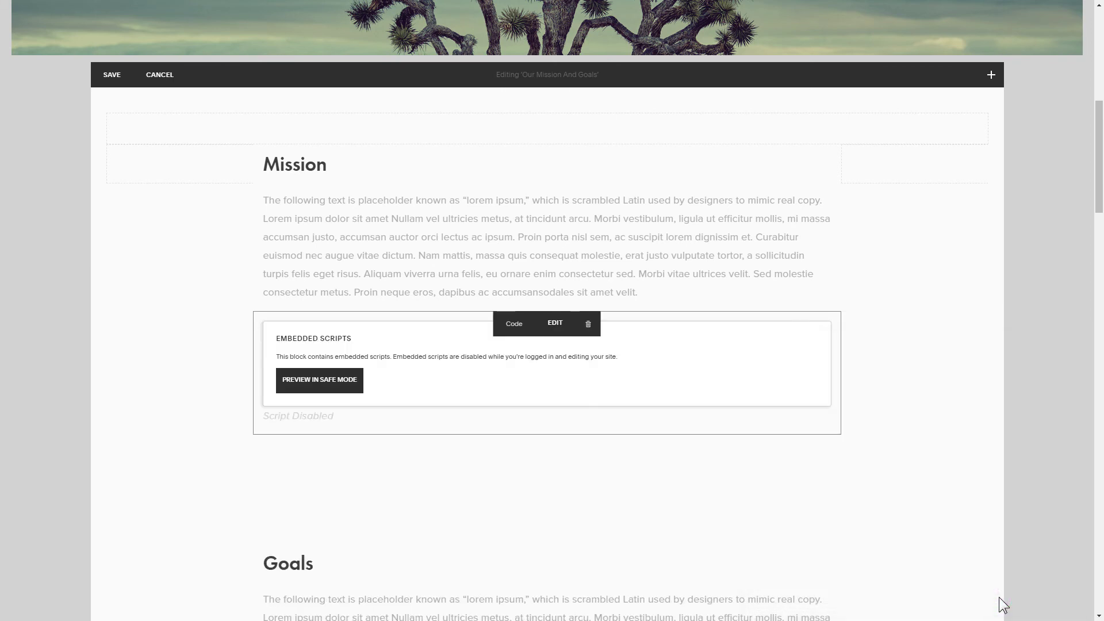
# - Save the Mission and Goals section edits containing the Elfsight code block
pyautogui.click(110, 83)
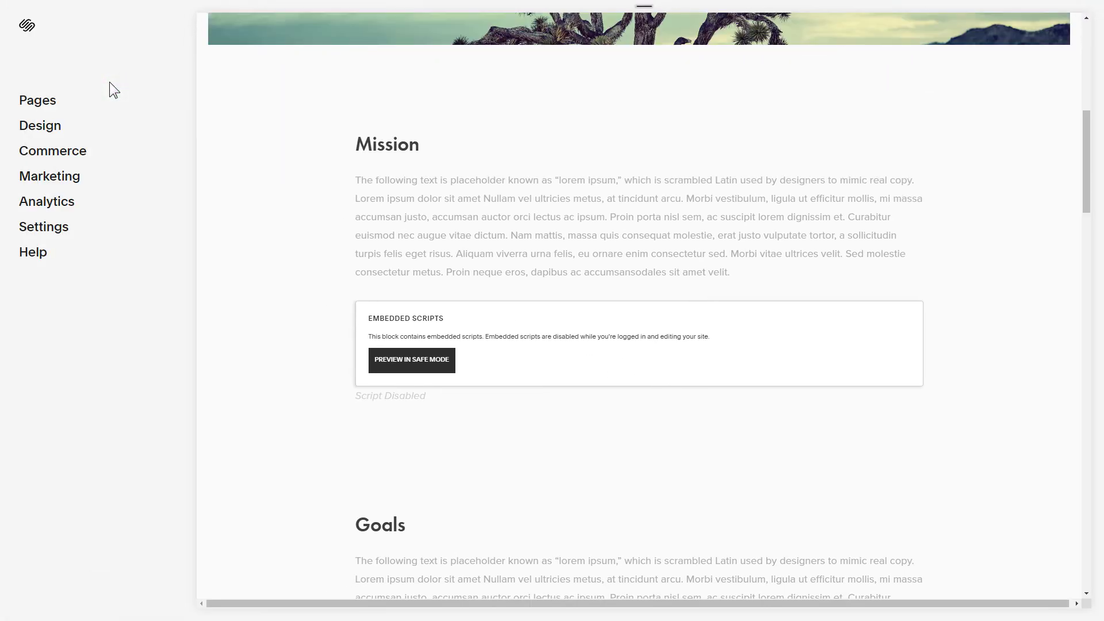